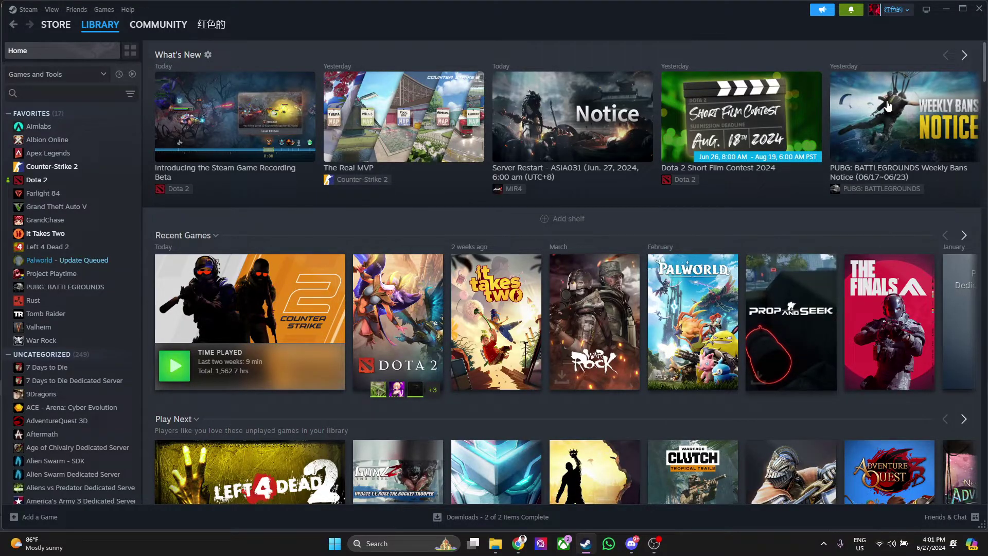
Go from the account menu to your own profile and its empty Artwork collection.
left_click(892, 10)
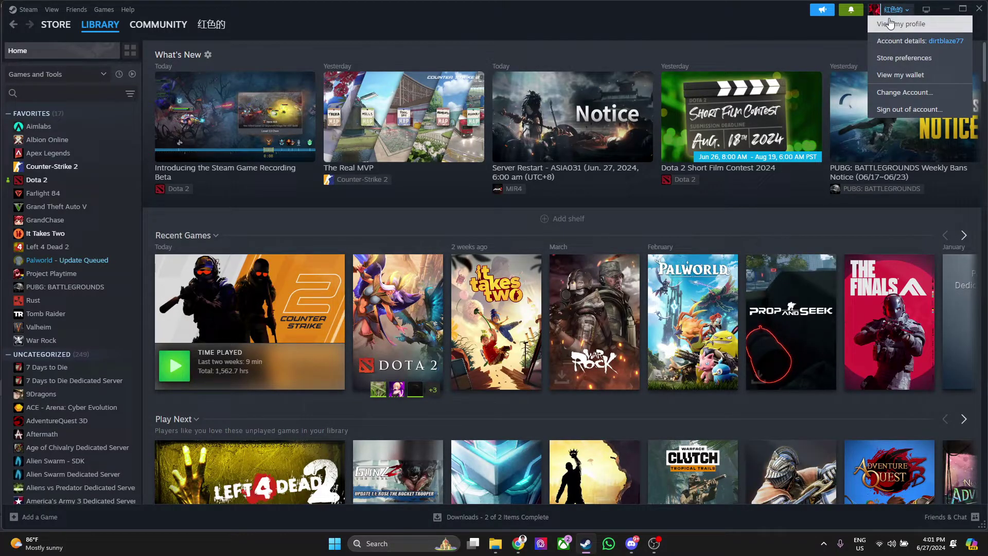
left_click(889, 24)
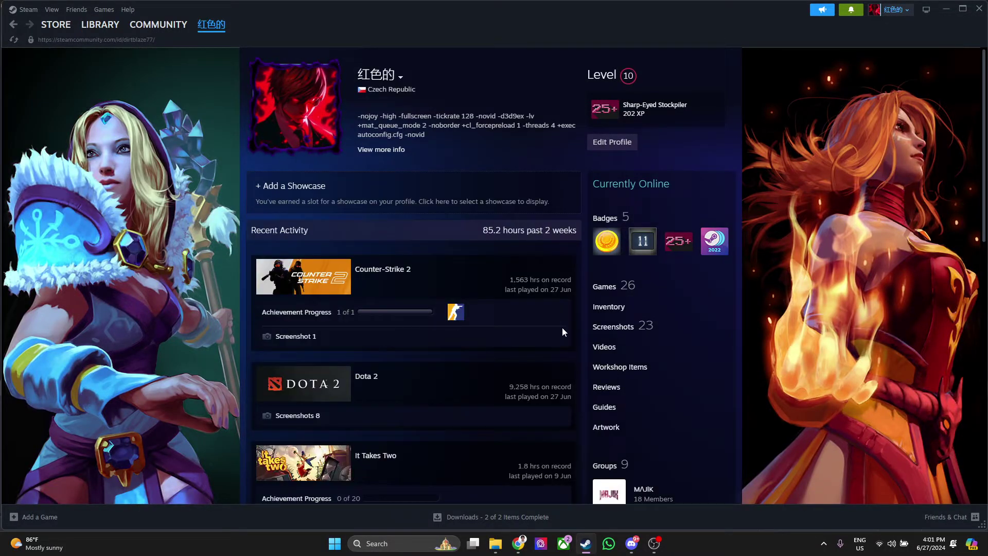
scroll(686, 341, "down", 2)
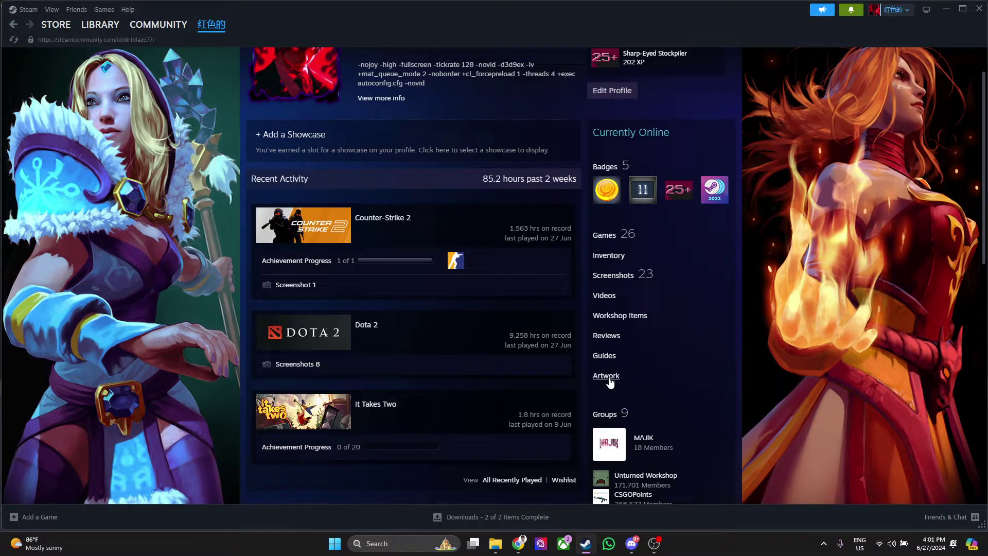
left_click(611, 378)
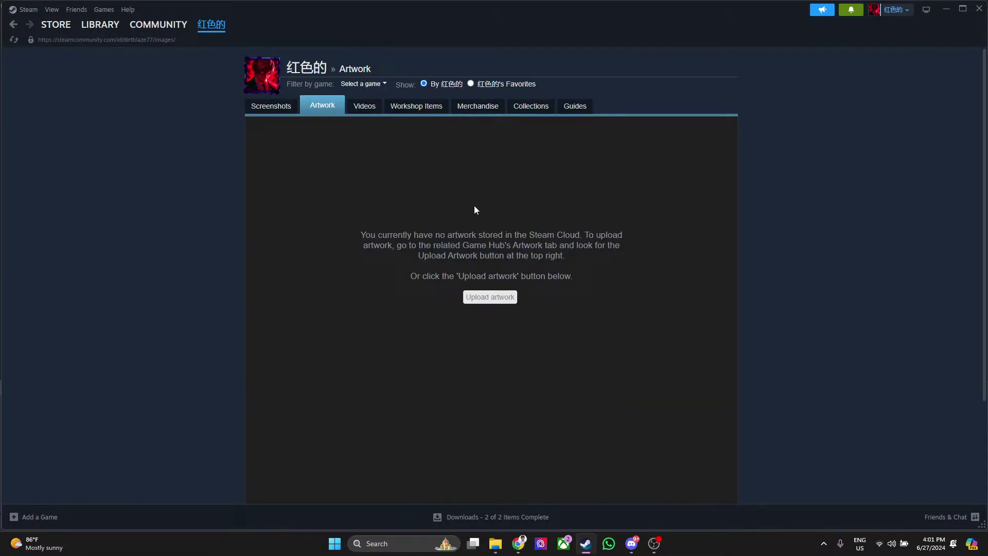
Start a Not Game Specific artwork upload and try the title field and Choose File.
left_click(489, 297)
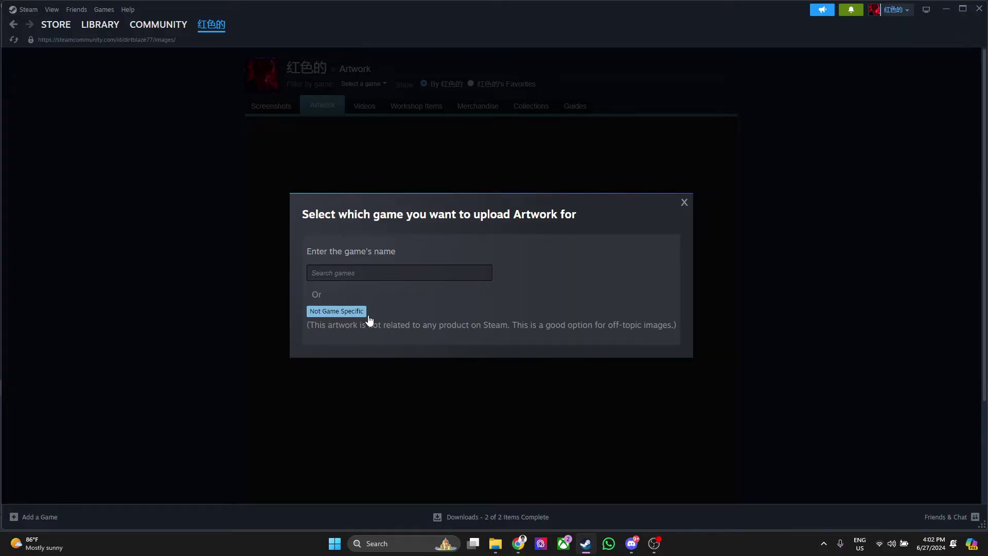
left_click(341, 275)
left_click(328, 312)
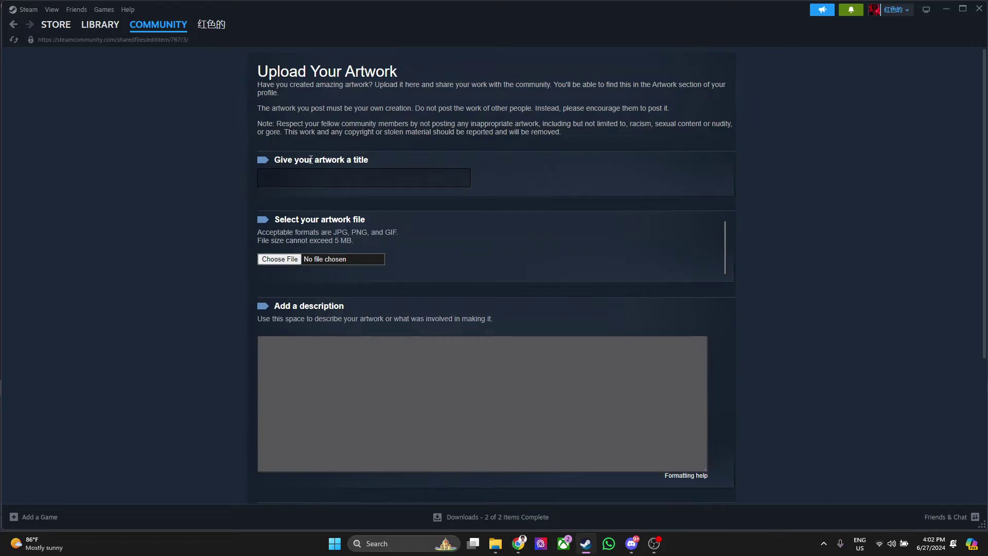
left_click(310, 178)
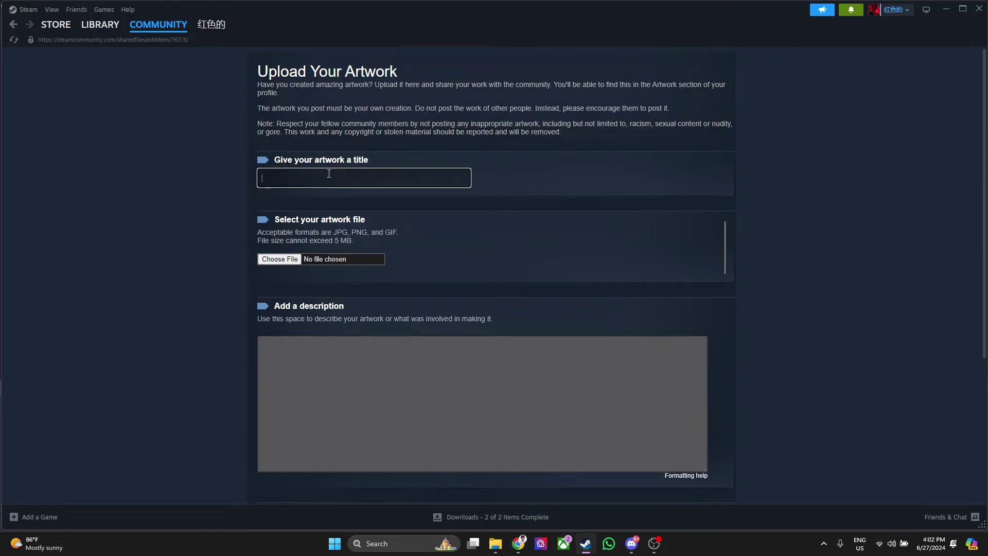
left_click(295, 260)
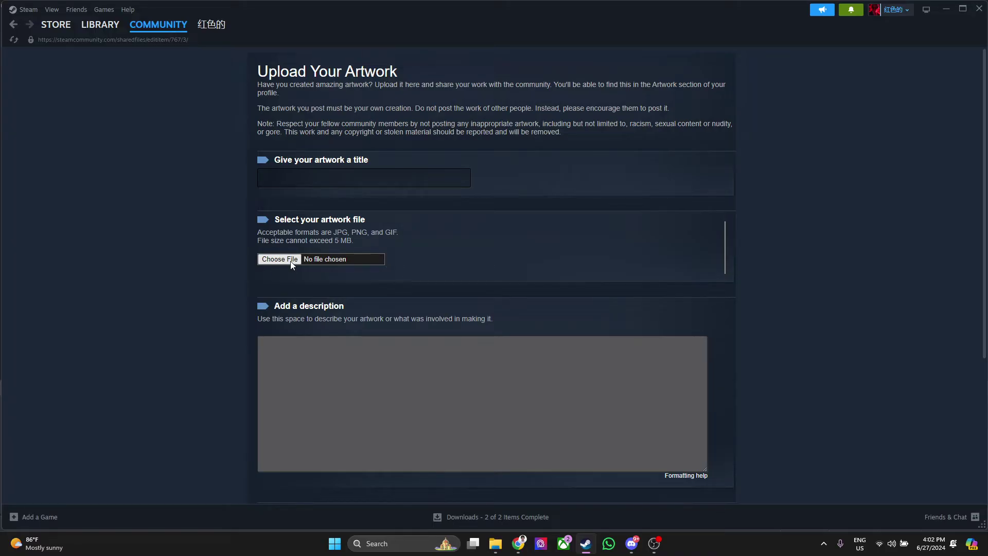
scroll(328, 388, "down", 2)
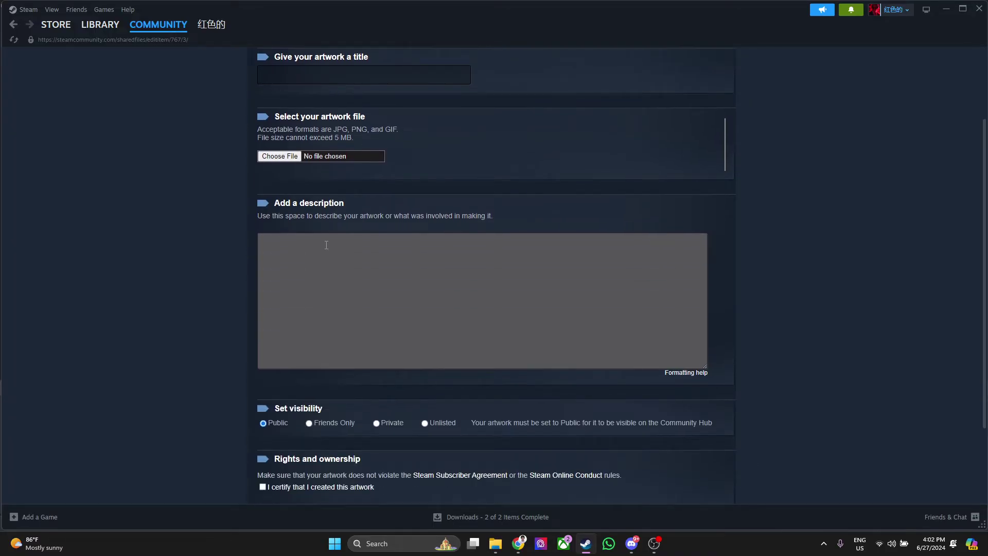
scroll(328, 256, "up", 2)
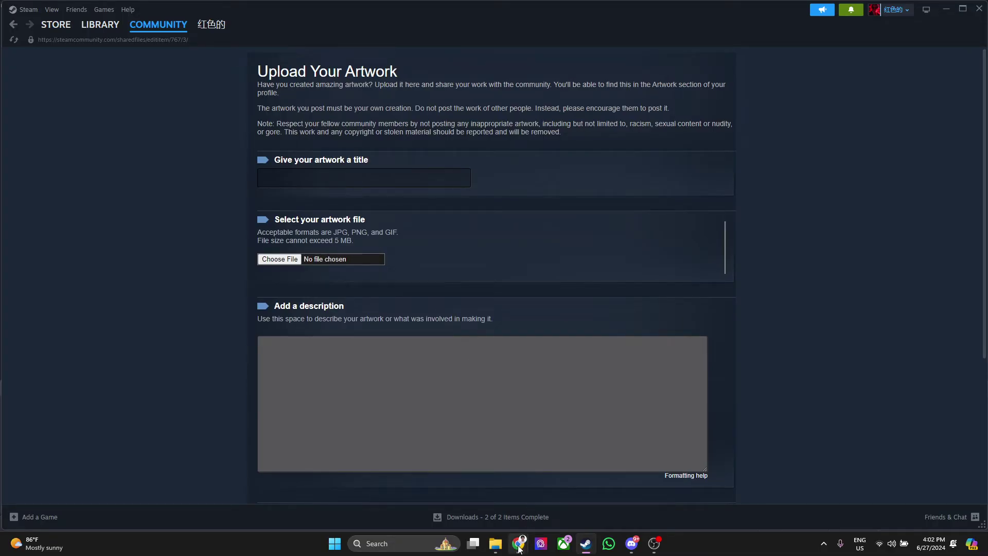
Google 'no copyright gifs', open GIPHY's No Copyright Intended page, then return to Steam.
mouse_move(518, 544)
left_click(556, 495)
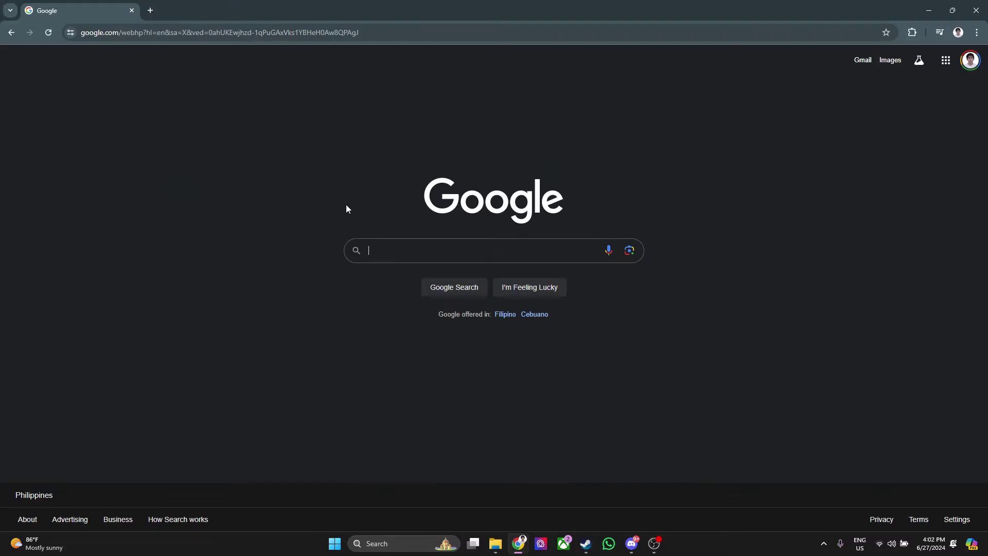
left_click(414, 250)
type("no")
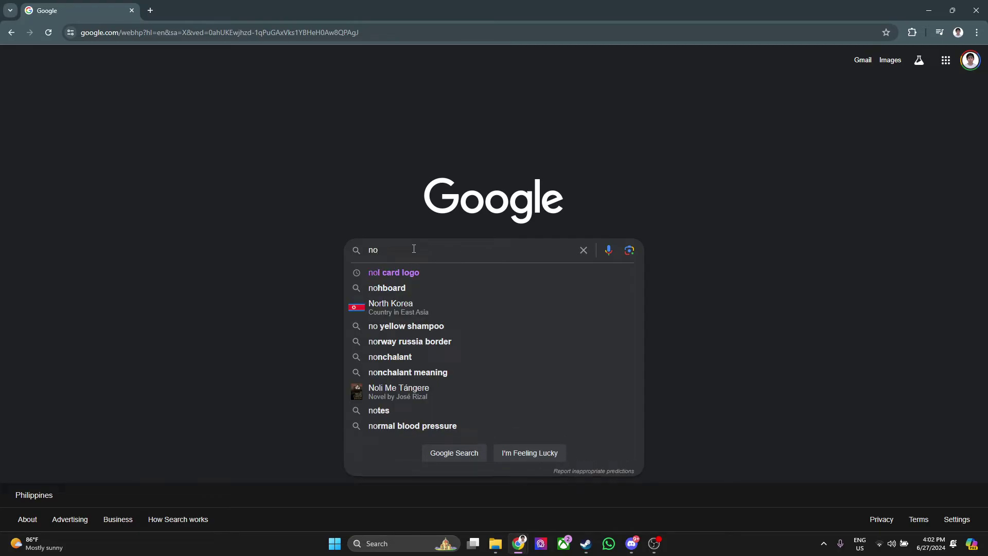
type(" copyright")
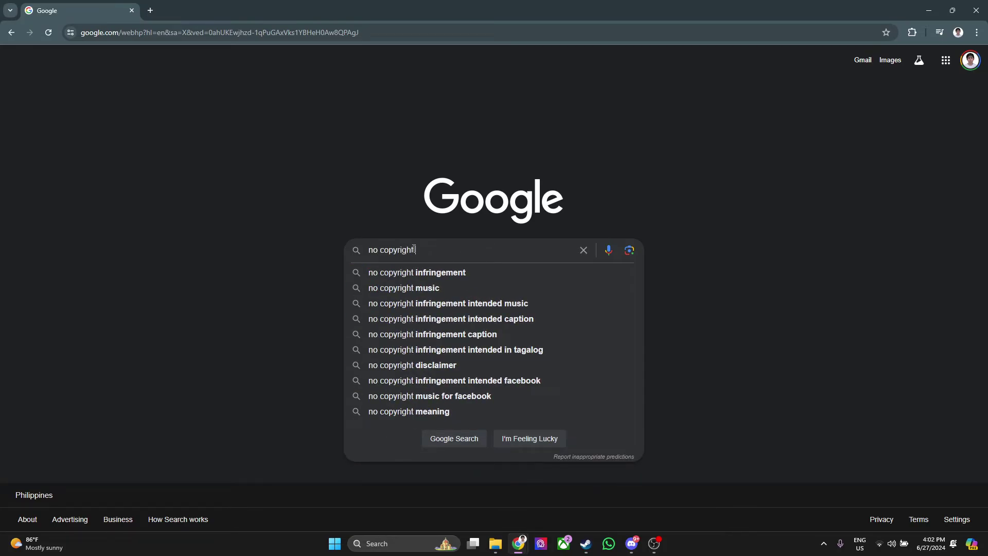
type(" gifs")
key("Return")
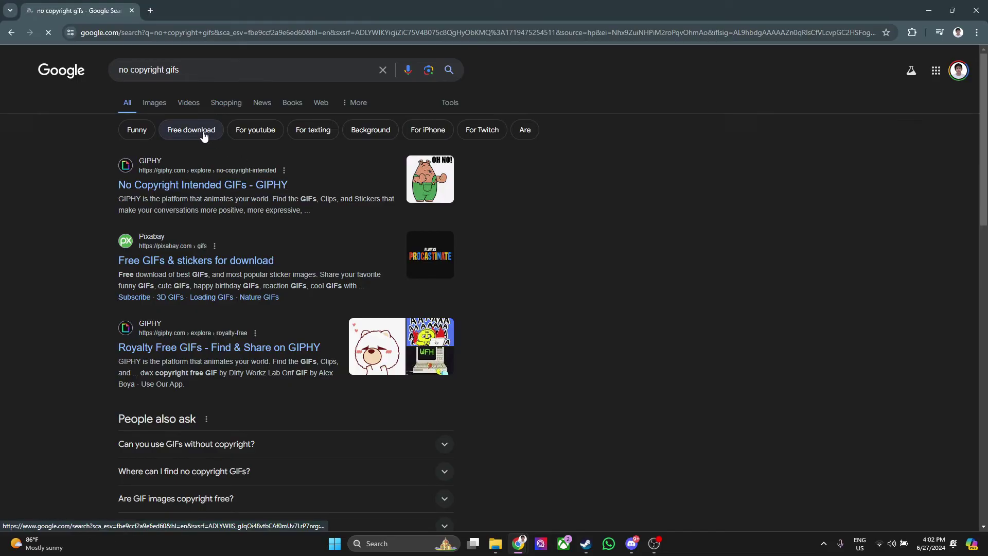
left_click(187, 183)
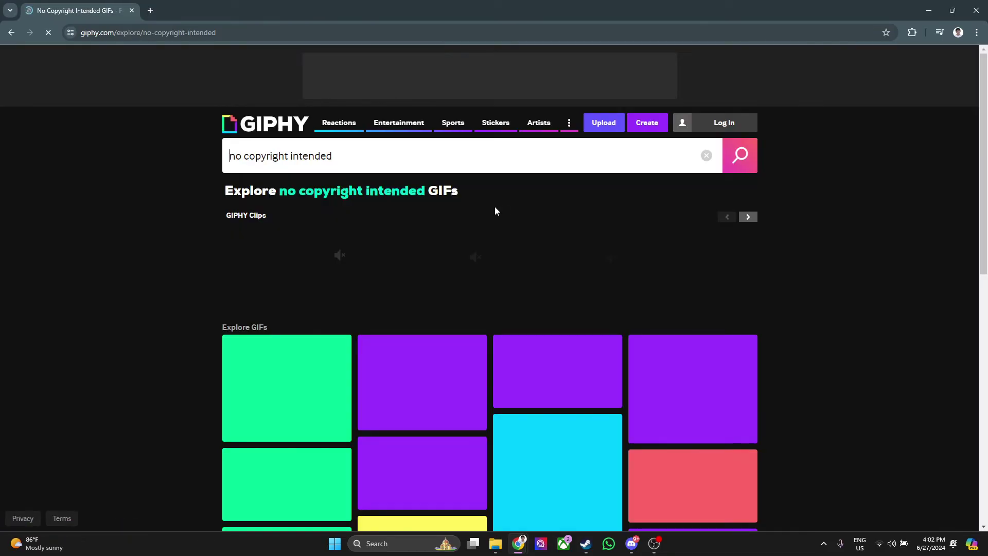
scroll(435, 180, "down", 2)
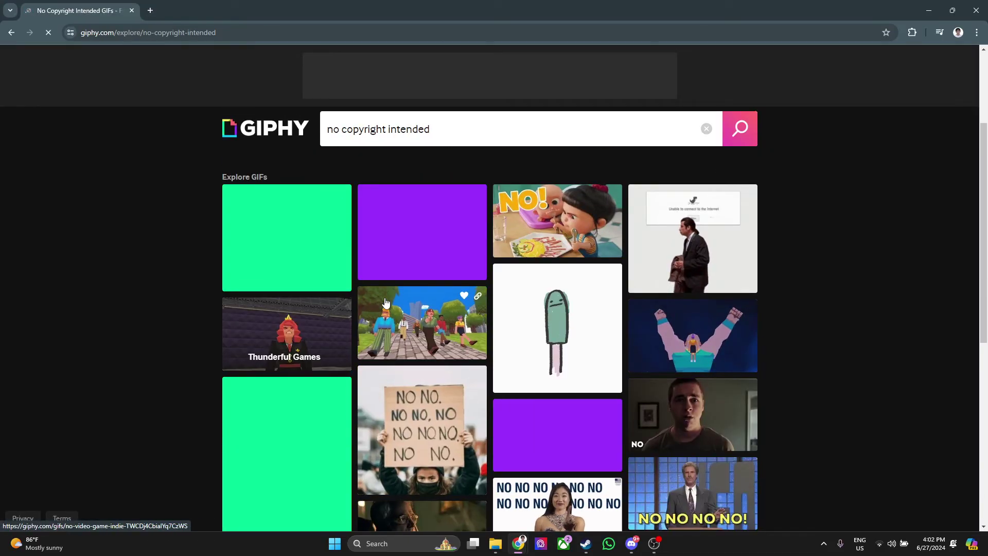
key("alt+Tab")
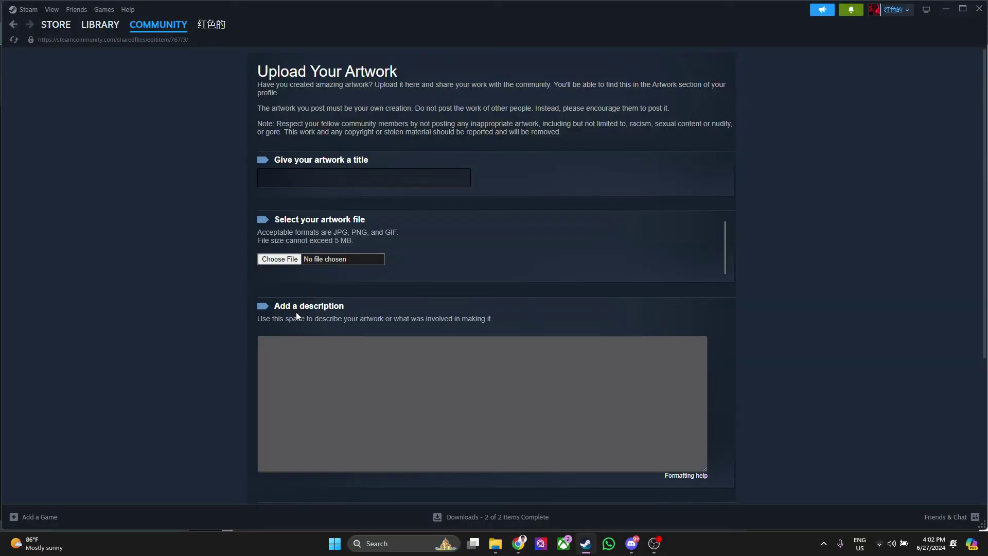
left_click(293, 260)
left_click(472, 8)
scroll(360, 383, "down", 1)
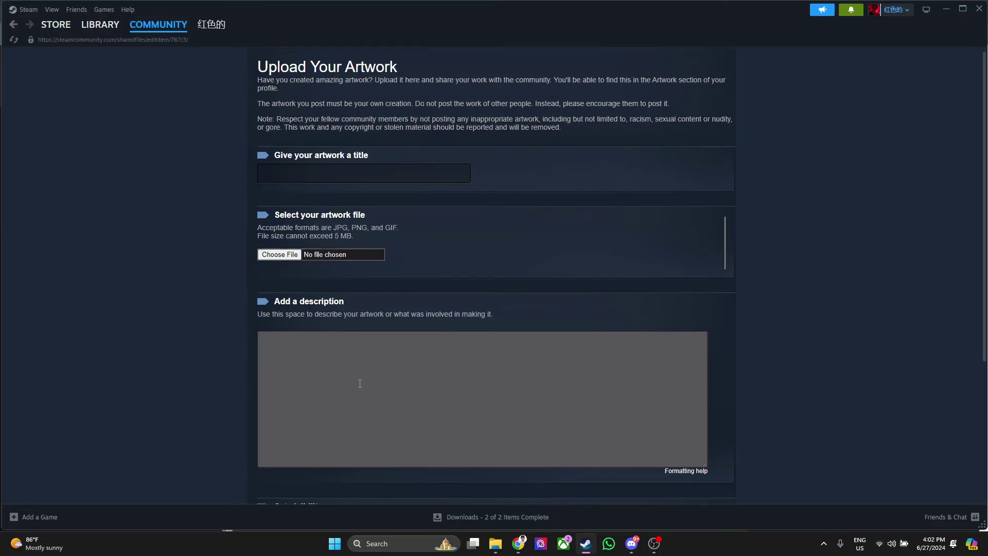
scroll(359, 383, "down", 2)
left_click(288, 250)
scroll(286, 266, "down", 2)
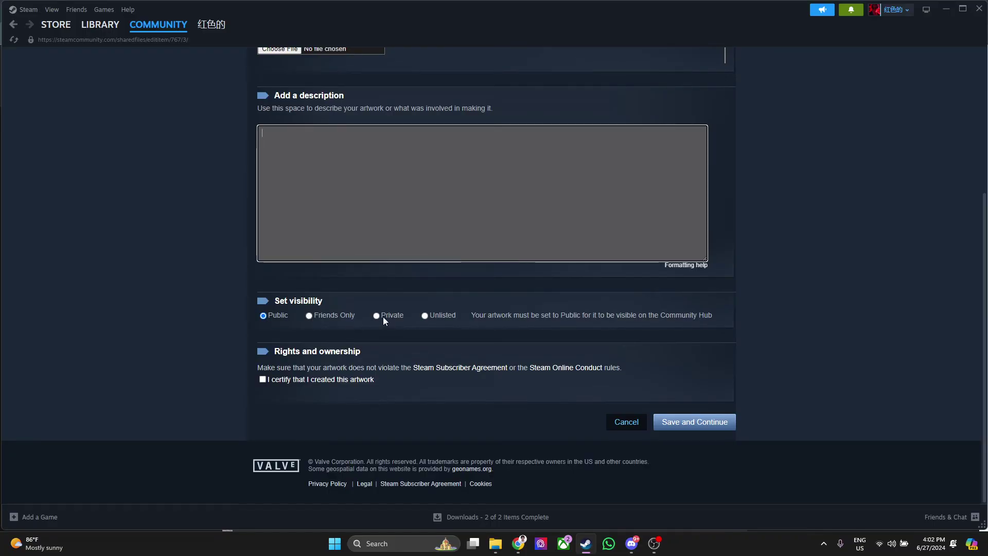
scroll(378, 349, "up", 3)
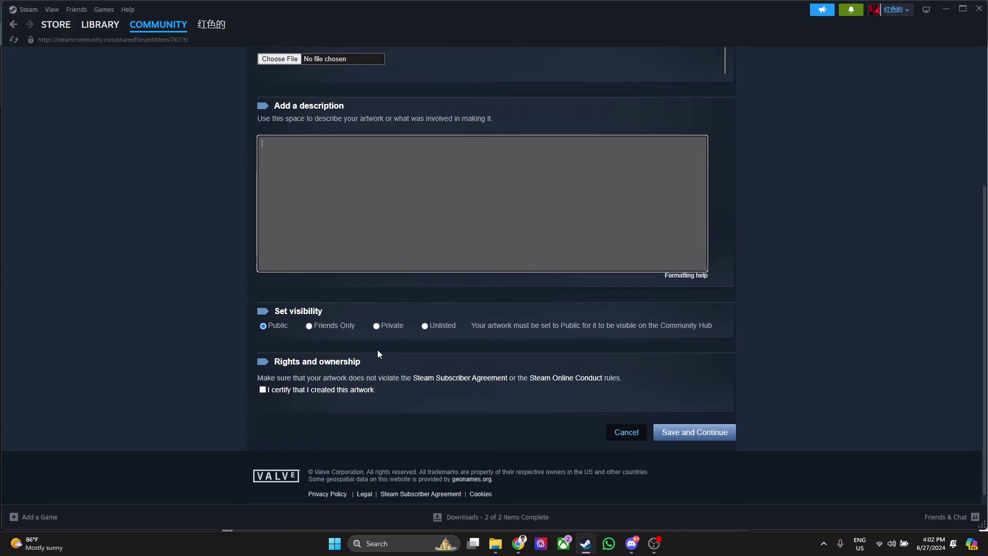
scroll(403, 316, "down", 2)
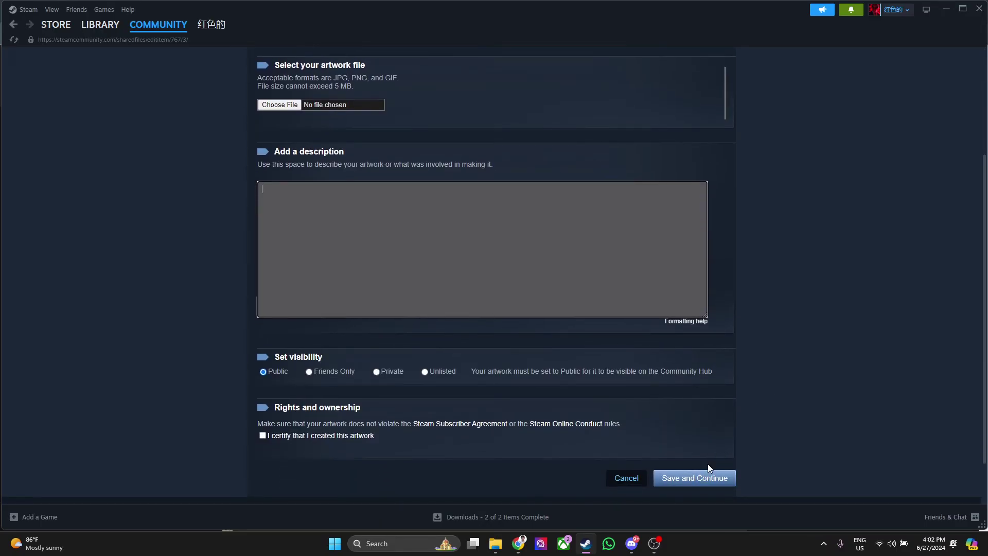
scroll(789, 387, "up", 2)
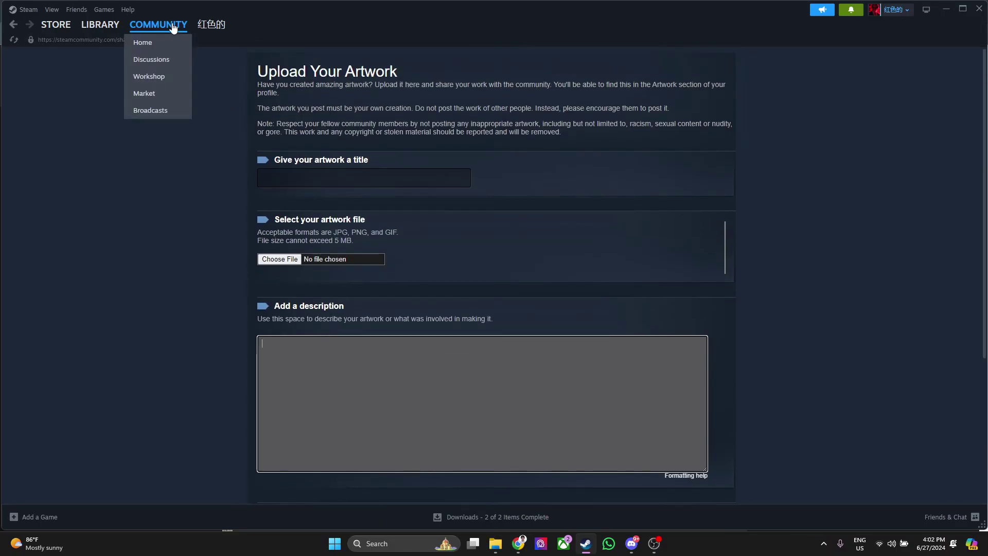
Return to your own Steam profile page from the username menu.
left_click(902, 17)
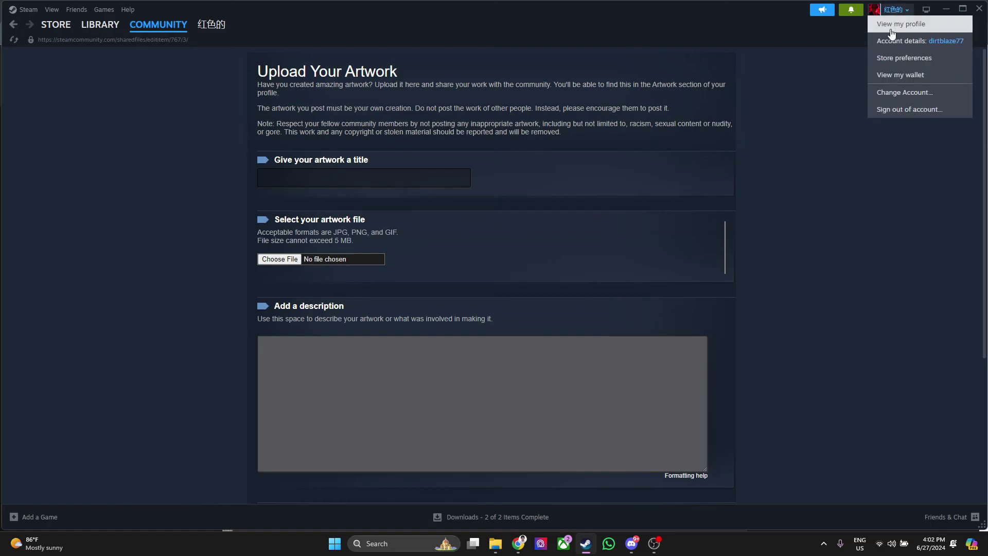
scroll(501, 272, "down", 3)
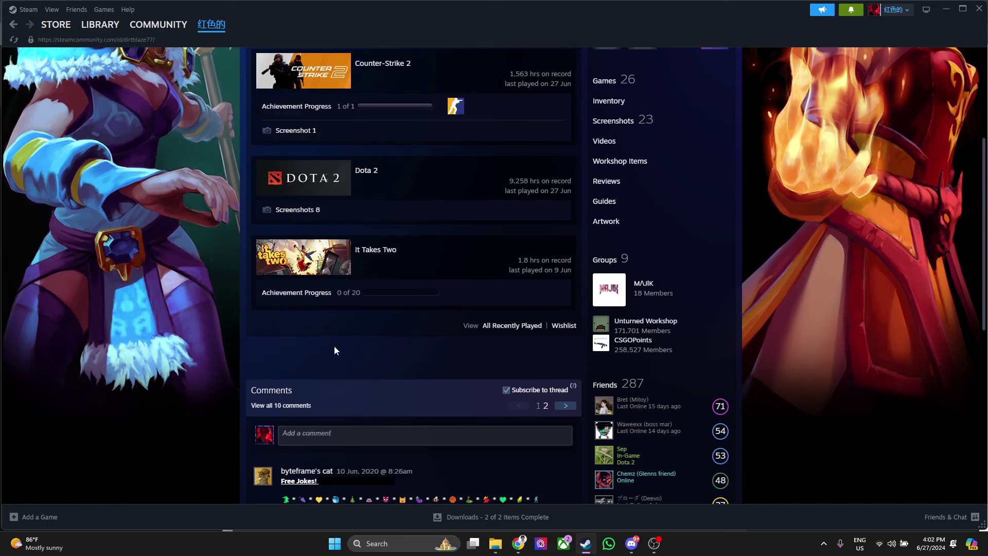
scroll(452, 385, "up", 3)
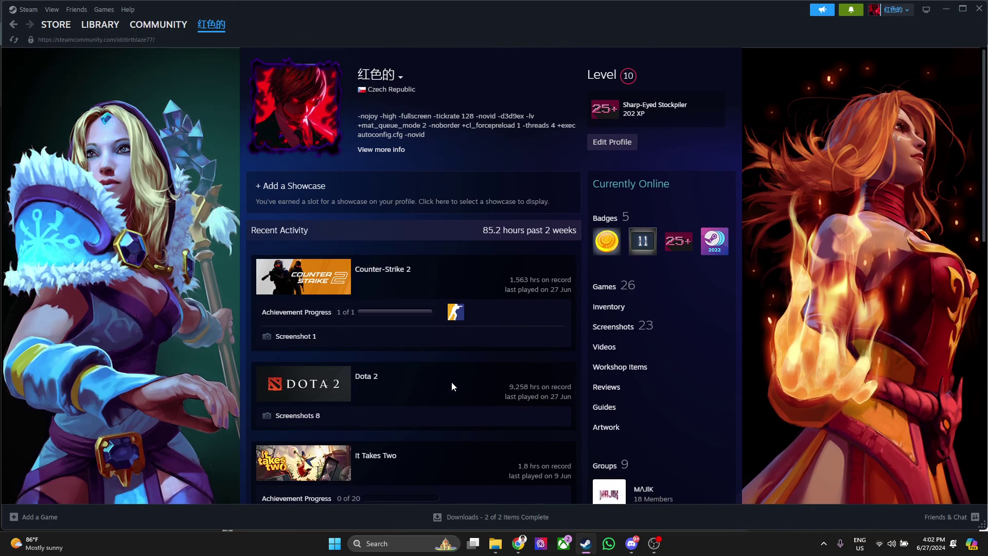